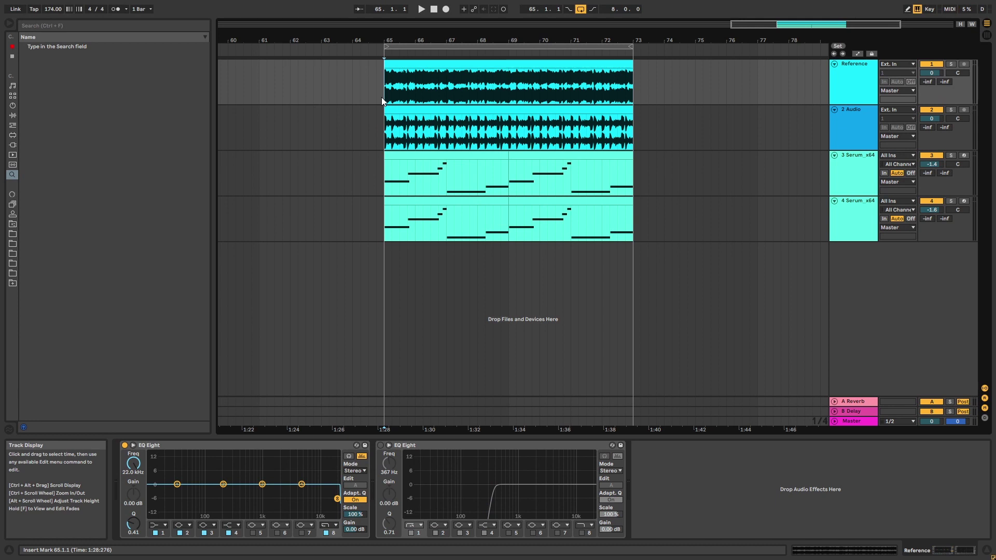
Play the Reference track soloed, turning on the second EQ, then unsolo it
{"action": "left_click", "coordinate": [955, 62]}
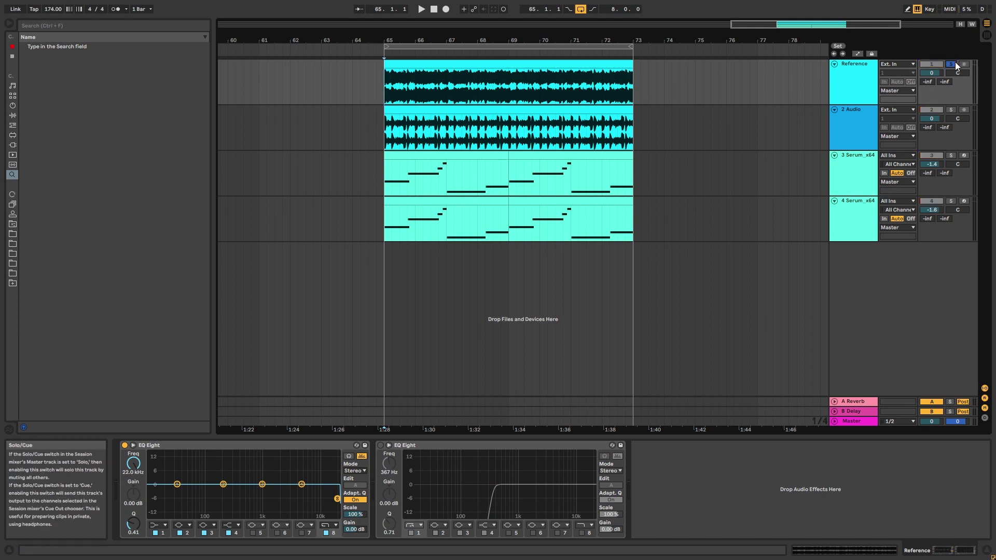
{"action": "key", "text": "space"}
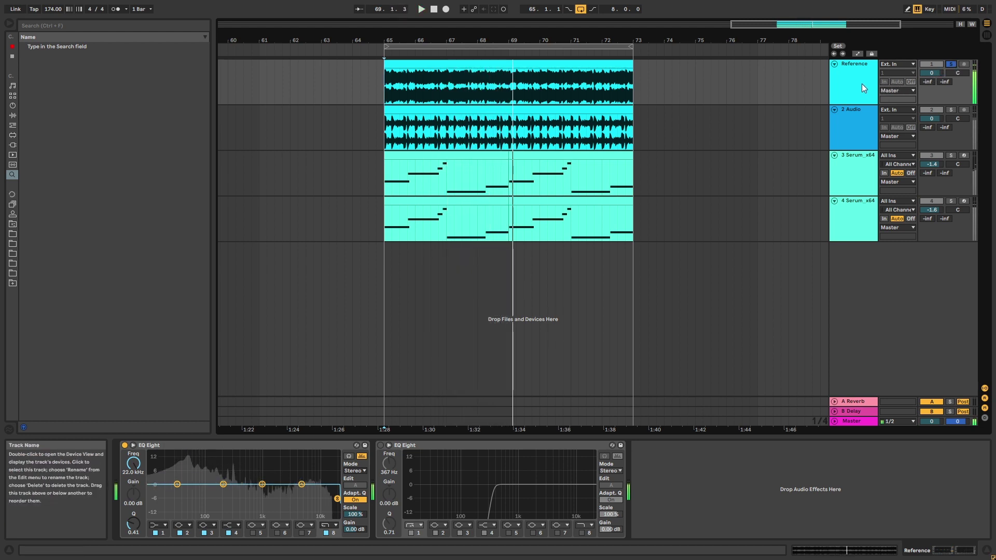
{"action": "left_click", "coordinate": [381, 445]}
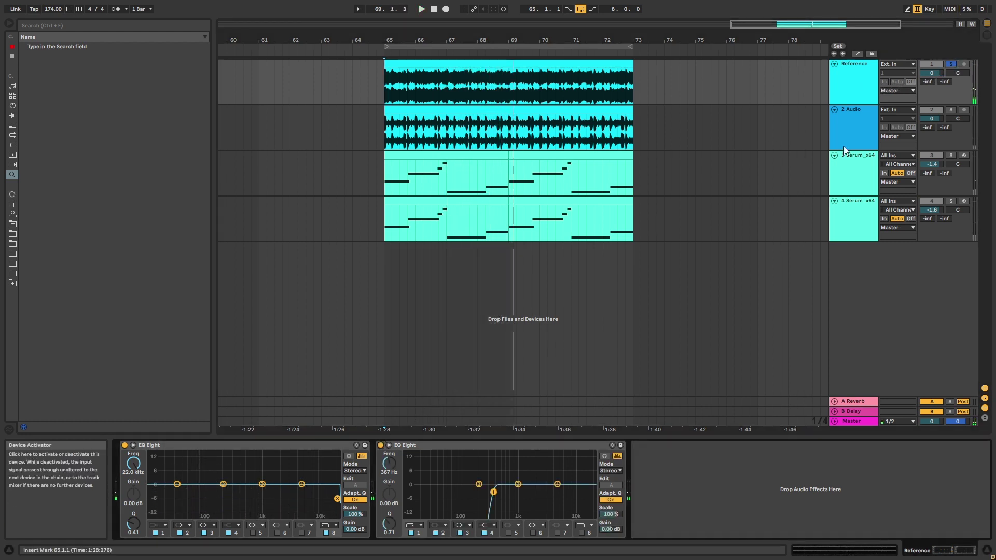
{"action": "left_click", "coordinate": [954, 64]}
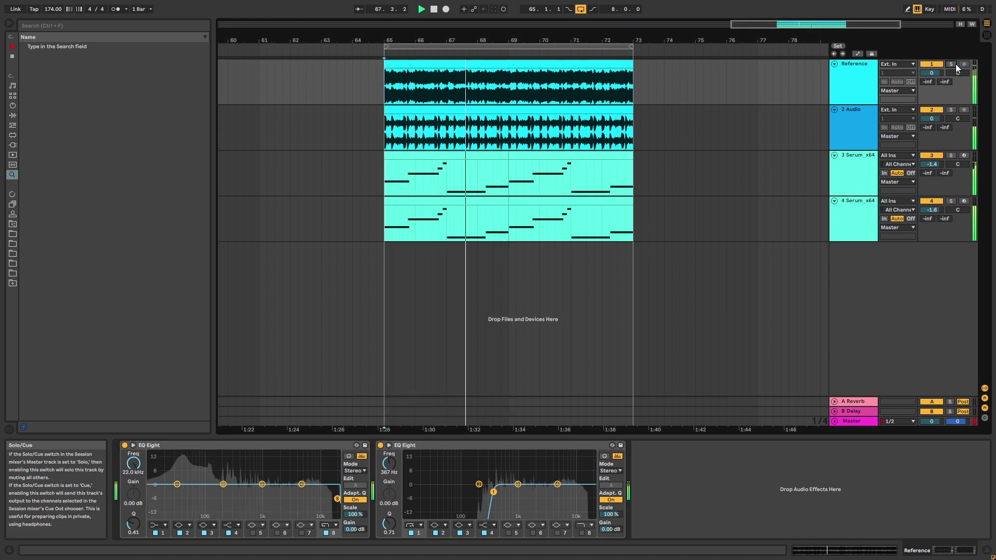
With Reference and 2 Audio muted, set track 3 to -1.1 dB and track 4 to -3.1 dB
{"action": "left_click", "coordinate": [930, 63]}
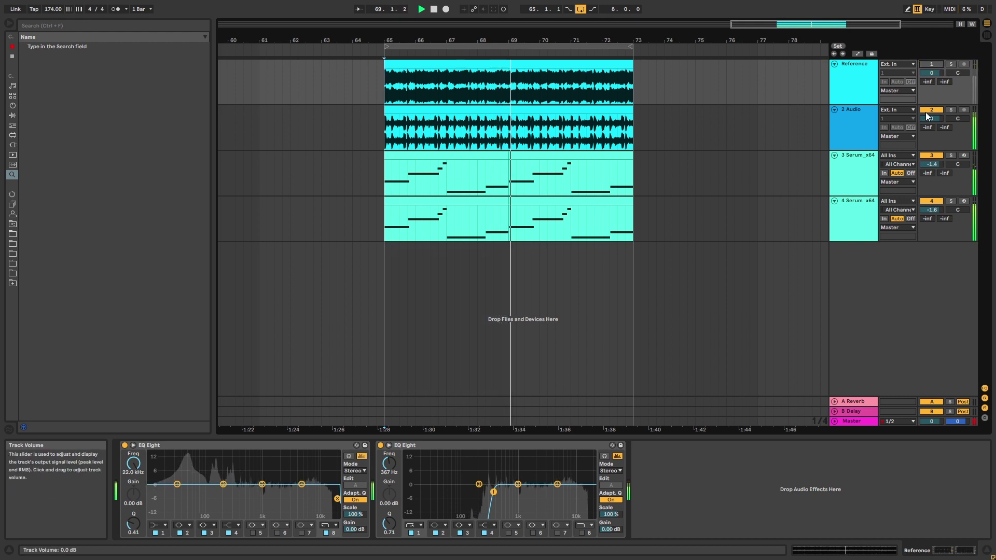
{"action": "left_click", "coordinate": [930, 109]}
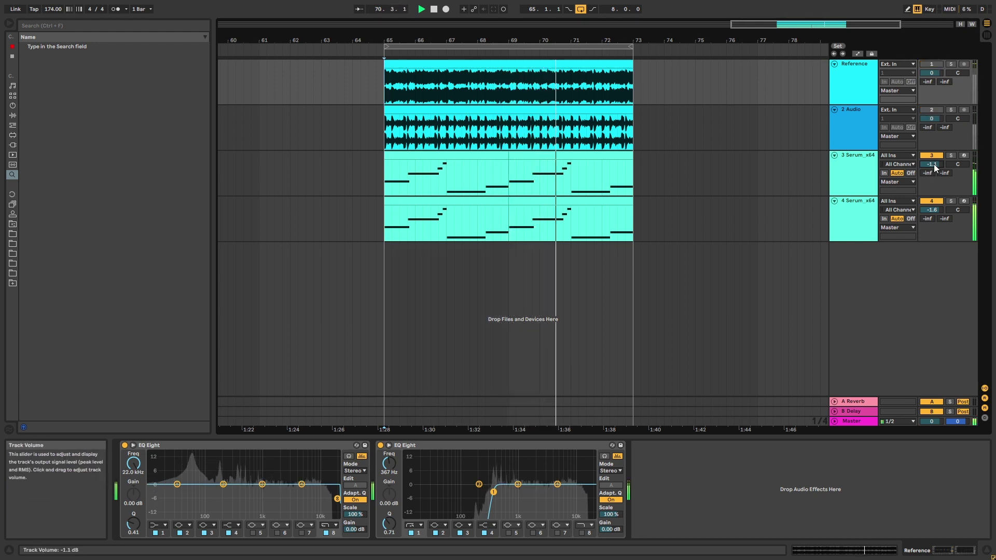
{"action": "left_click_drag", "start_coordinate": [933, 164], "coordinate": [934, 162]}
{"action": "left_click_drag", "start_coordinate": [936, 210], "coordinate": [937, 218]}
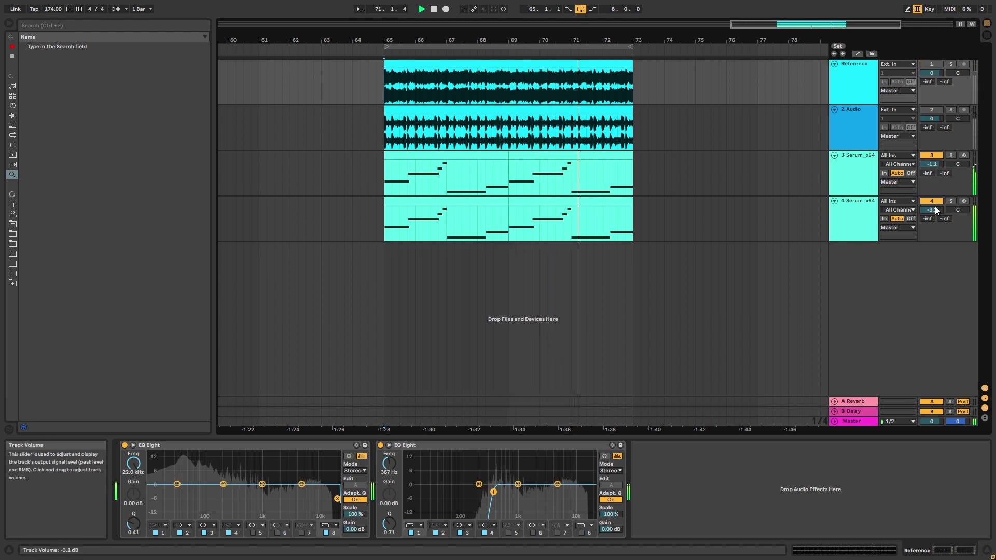
{"action": "left_click", "coordinate": [933, 63]}
{"action": "left_click", "coordinate": [933, 109]}
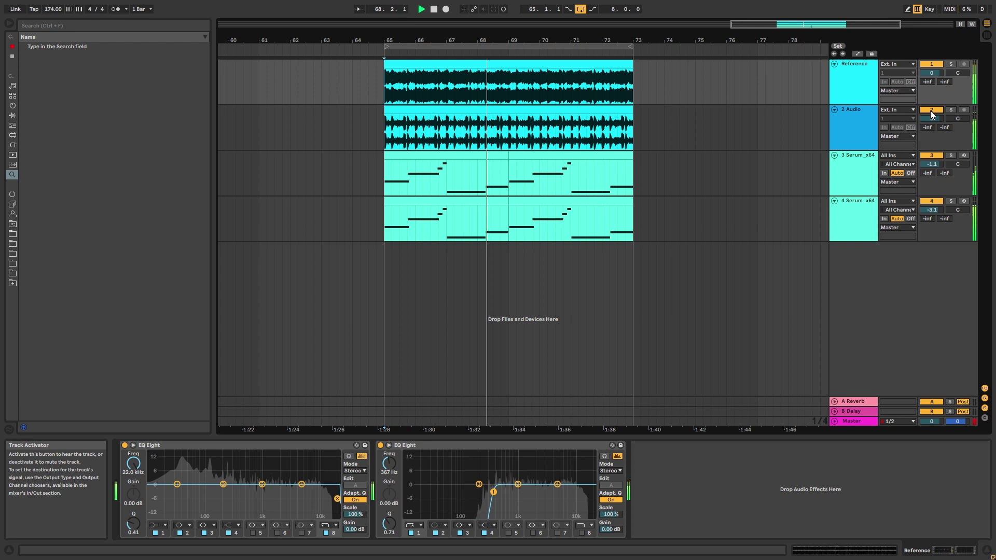
{"action": "key", "text": "space"}
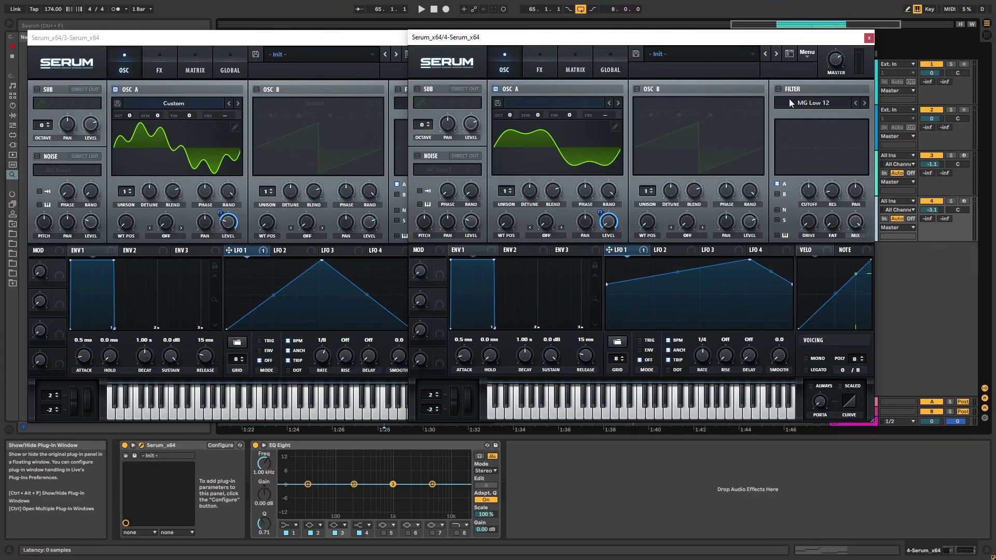
Play track 3 soloed, then track 4 soloed, then tracks 3 and 4 soloed together
{"action": "left_click", "coordinate": [953, 157]}
{"action": "key", "text": "space"}
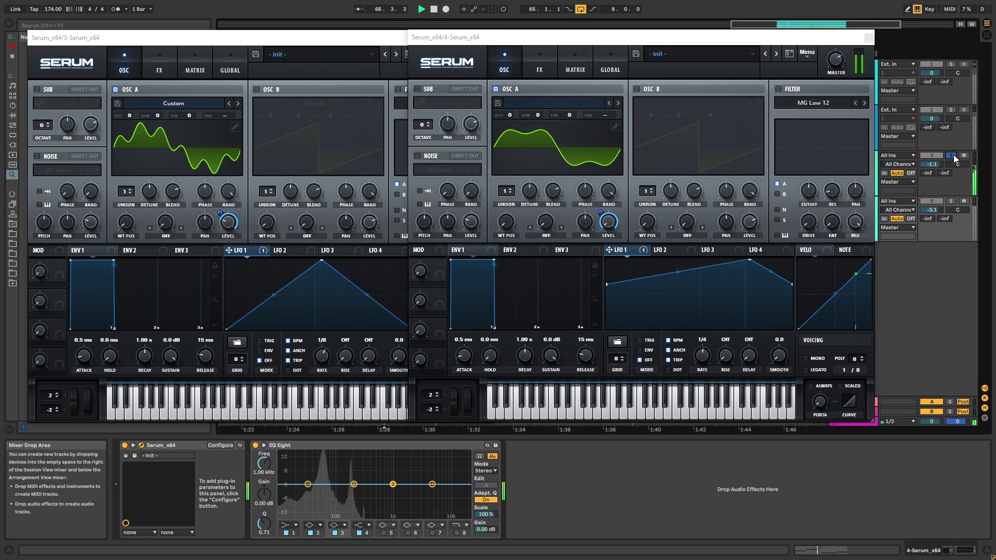
{"action": "left_click", "coordinate": [955, 204]}
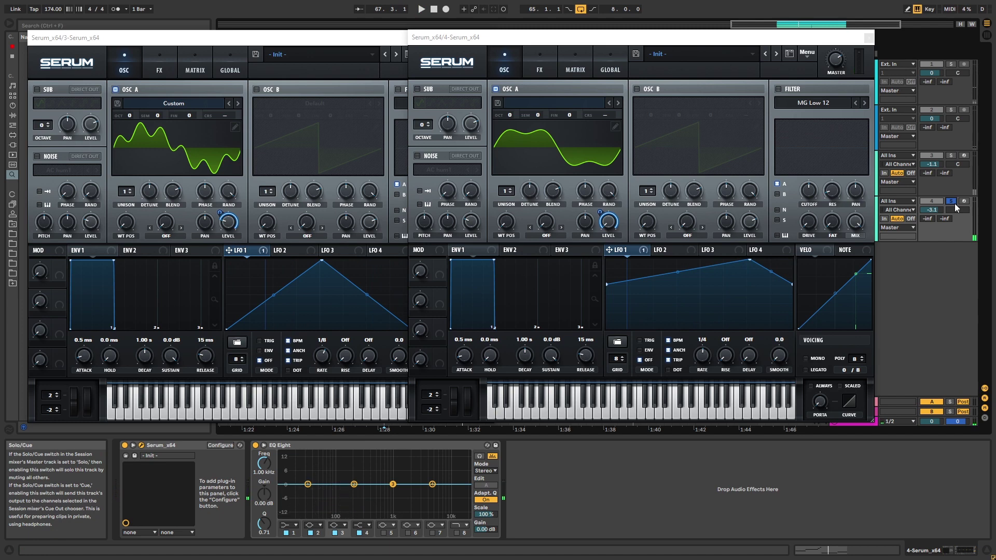
{"action": "left_click", "coordinate": [954, 156]}
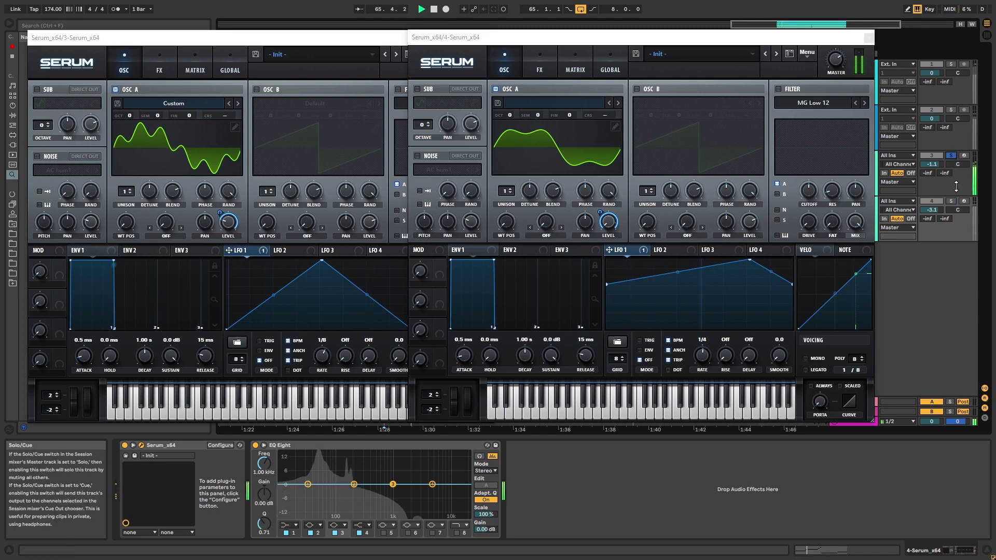
{"action": "left_click", "coordinate": [953, 202], "text": "ctrl"}
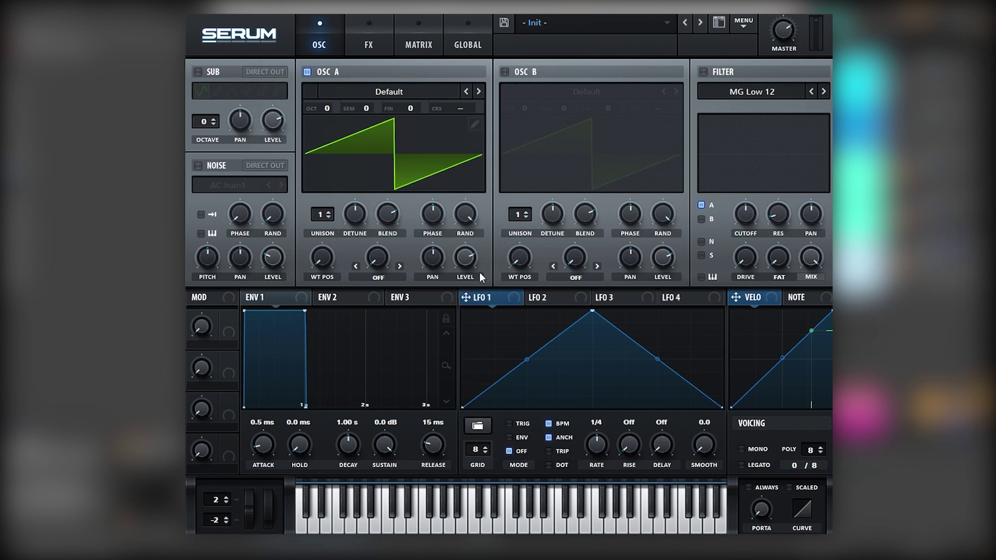
Route LFO 1 to oscillator A's level and open oscillator A's wavetable editor
{"action": "left_click_drag", "start_coordinate": [479, 272], "coordinate": [458, 234]}
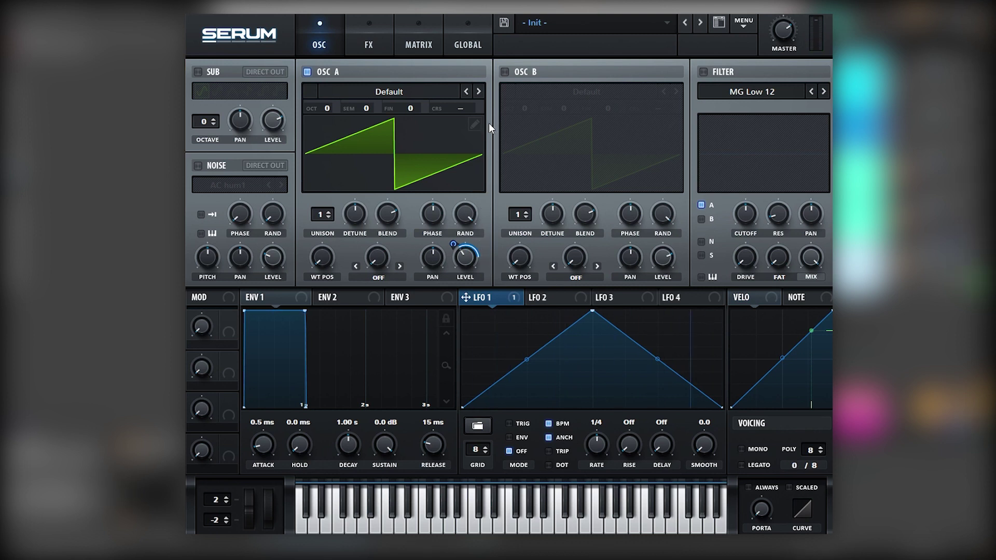
{"action": "left_click", "coordinate": [475, 125]}
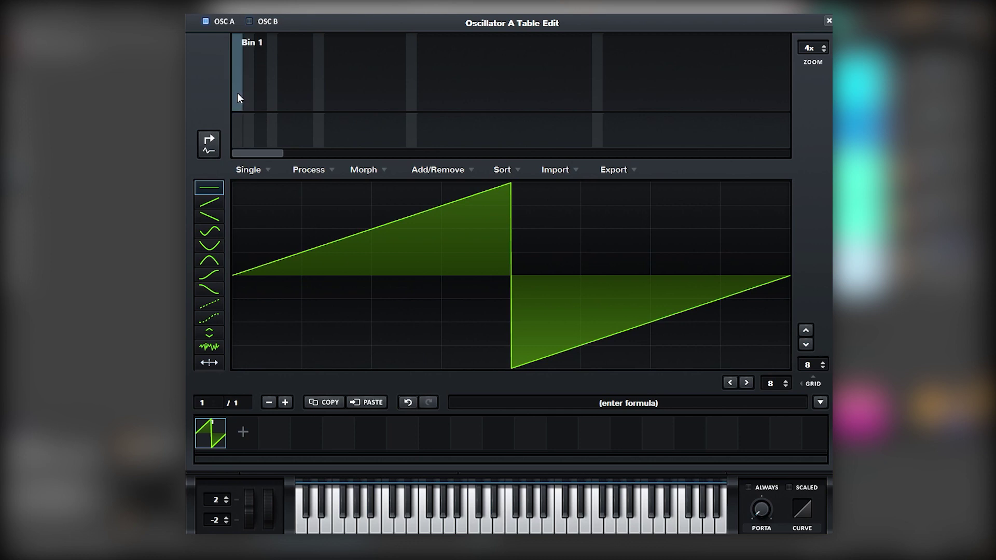
Set harmonic bin 1 to 61% and bin 3 to about 36%
{"action": "left_click_drag", "start_coordinate": [238, 92], "coordinate": [238, 51]}
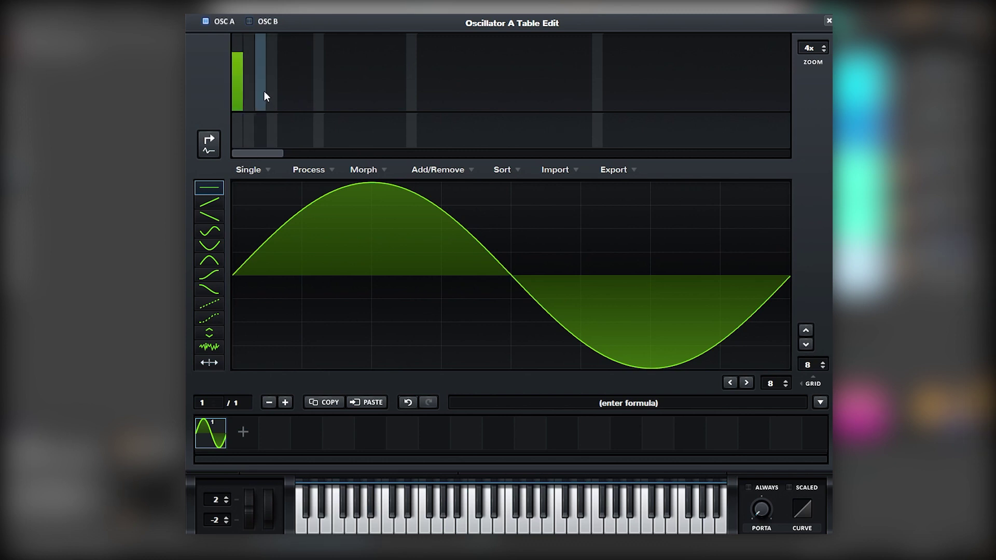
{"action": "left_click_drag", "start_coordinate": [264, 95], "coordinate": [263, 80]}
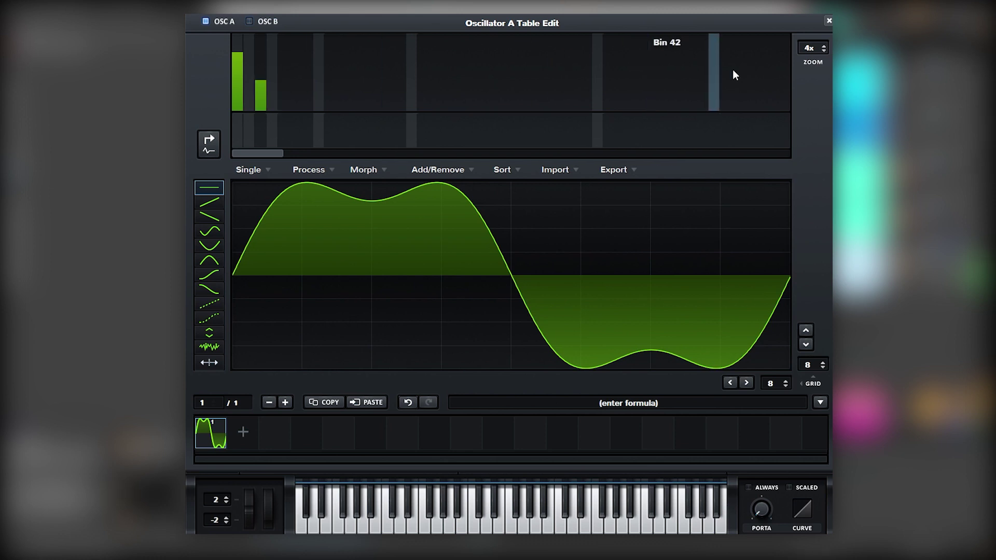
Close the table editor and set the voicing to mono legato with about 19 ms glide
{"action": "left_click", "coordinate": [828, 21]}
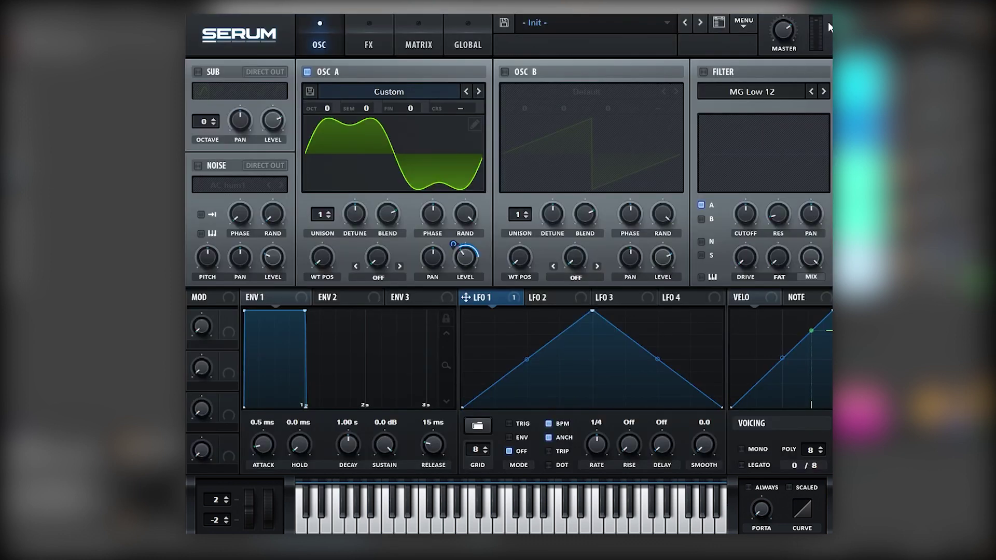
{"action": "left_click", "coordinate": [753, 449]}
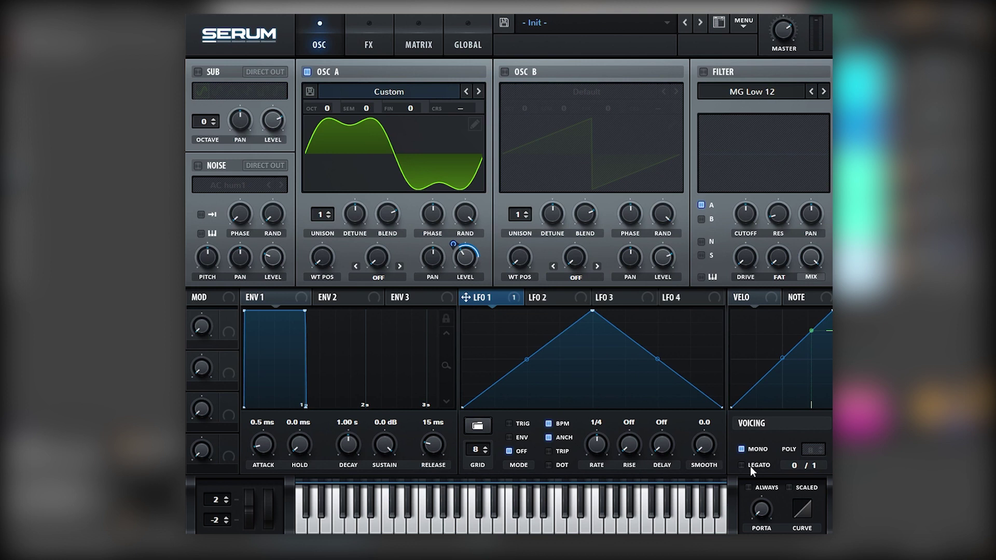
{"action": "left_click_drag", "start_coordinate": [766, 509], "coordinate": [763, 465]}
Enable the FX compressor with 13.3 dB gain, then return to the oscillator page
{"action": "left_click", "coordinate": [368, 45]}
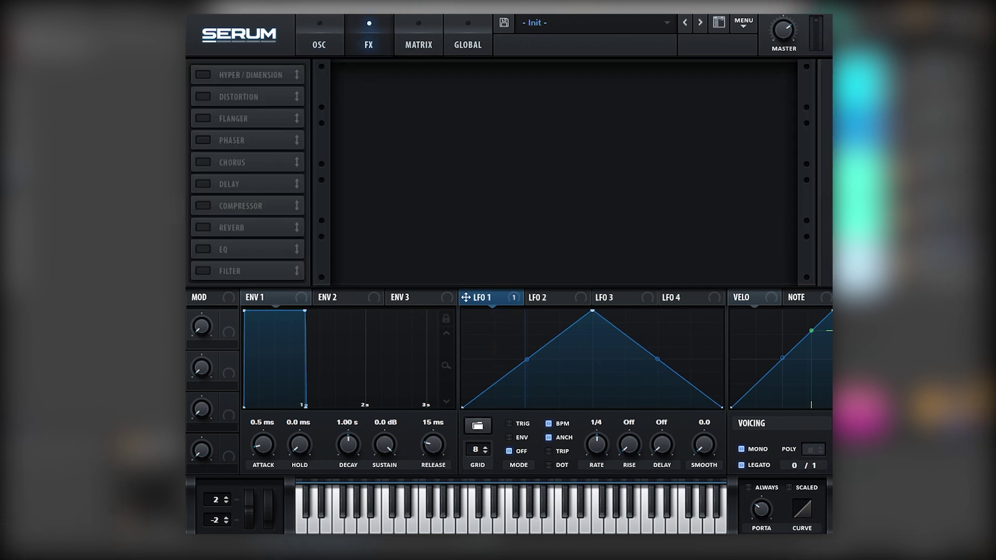
{"action": "left_click", "coordinate": [203, 206]}
{"action": "mouse_move", "coordinate": [594, 79]}
{"action": "left_click_drag", "start_coordinate": [594, 79], "coordinate": [596, 66]}
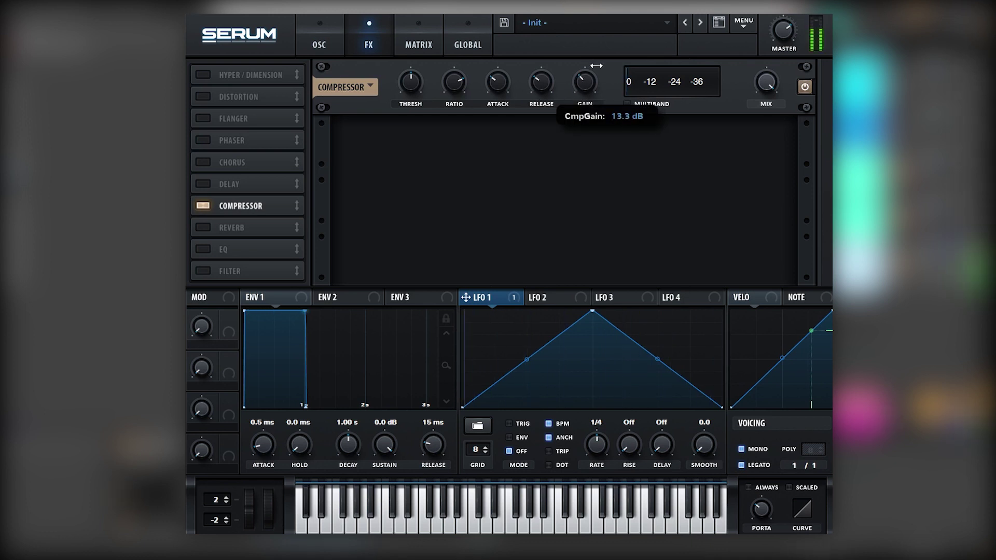
{"action": "left_click", "coordinate": [341, 44]}
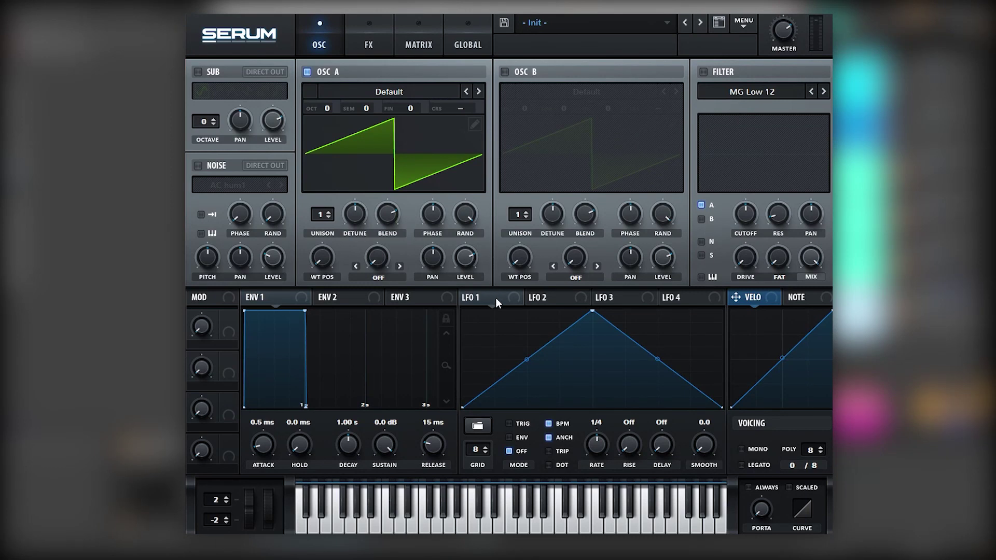
Make LFO 1 modulate oscillator A's level
{"action": "left_click", "coordinate": [496, 300]}
{"action": "left_click_drag", "start_coordinate": [465, 297], "coordinate": [463, 243]}
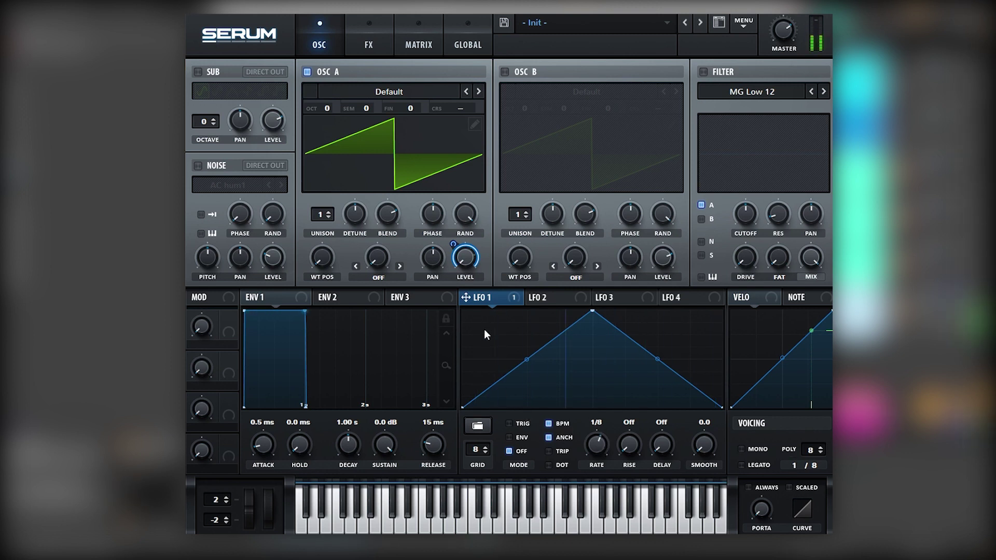
{"action": "mouse_move", "coordinate": [470, 259]}
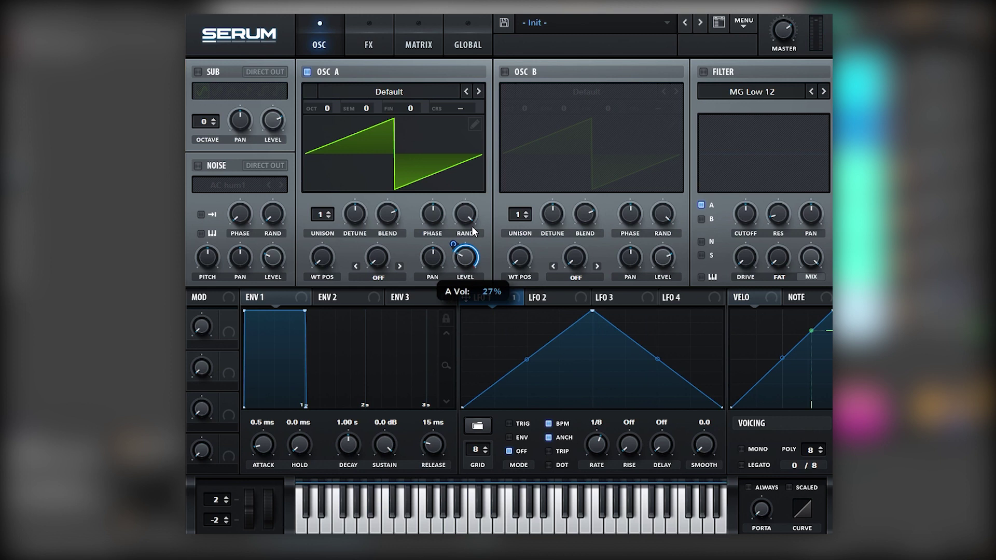
{"action": "mouse_move", "coordinate": [455, 245]}
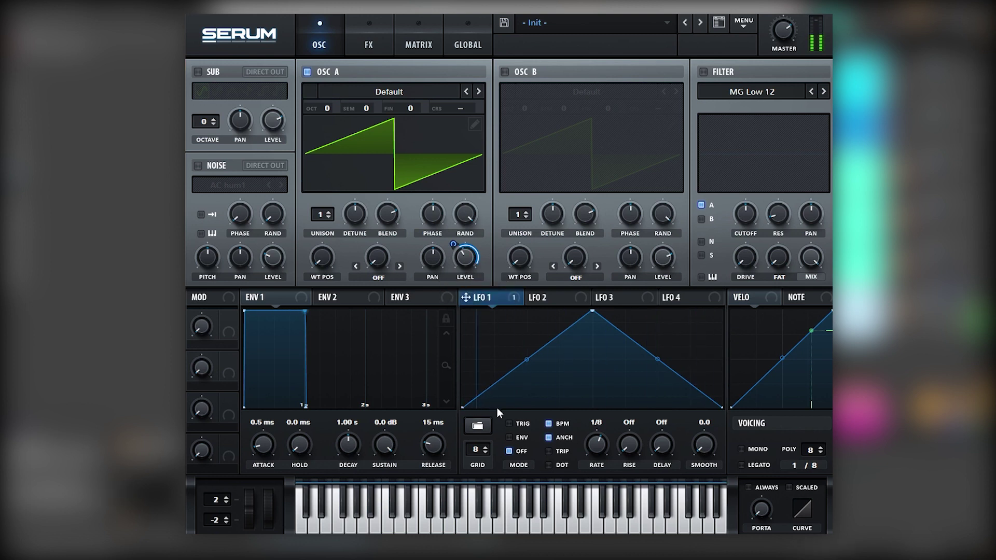
Bend LFO 1 into a rounded arch and set mono legato with a 23 ms glide
{"action": "left_click_drag", "start_coordinate": [528, 368], "coordinate": [527, 342]}
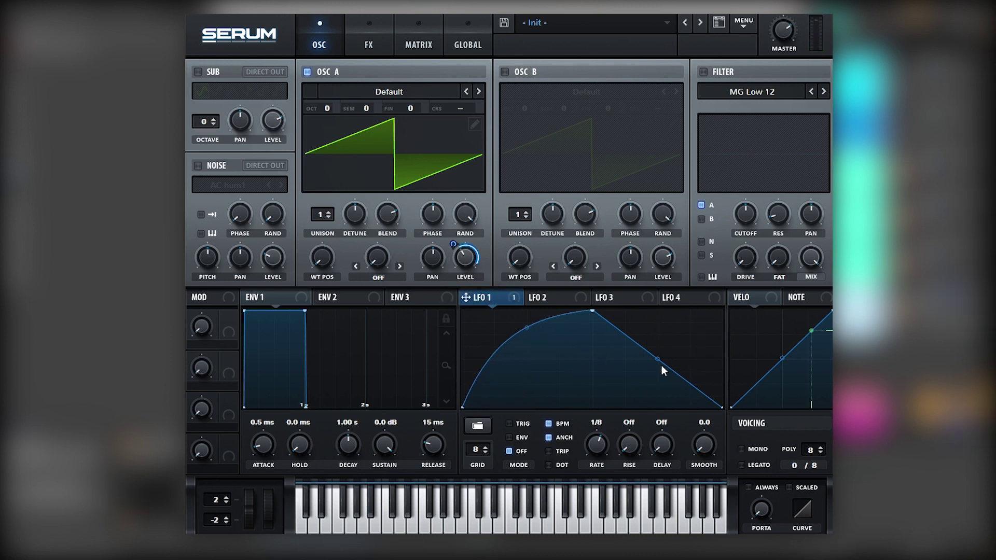
{"action": "left_click_drag", "start_coordinate": [661, 365], "coordinate": [658, 348]}
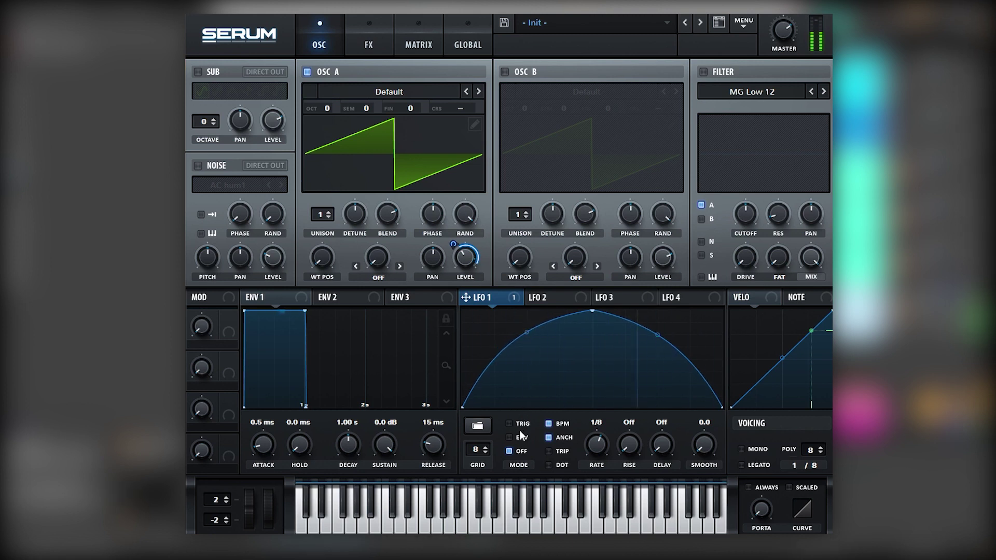
{"action": "left_click", "coordinate": [753, 449]}
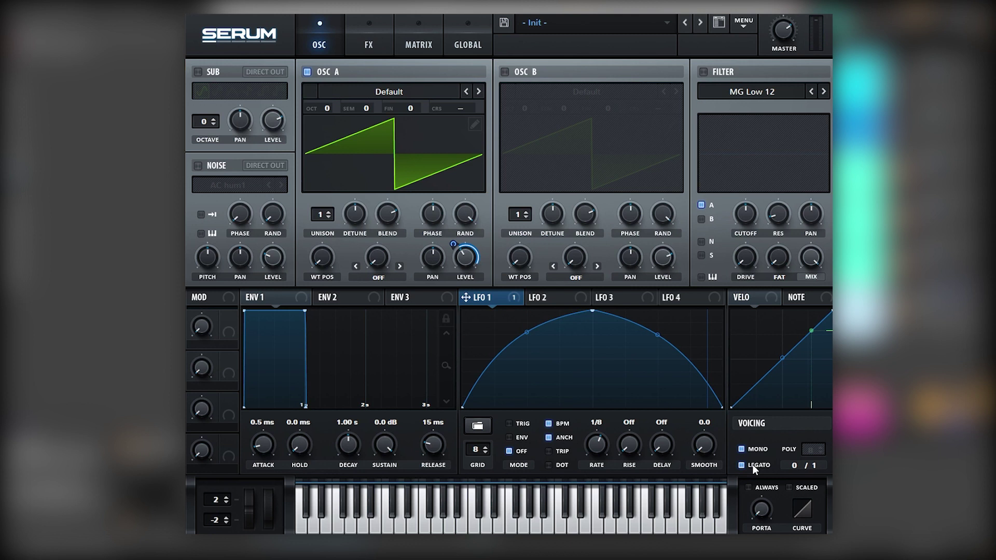
{"action": "left_click_drag", "start_coordinate": [769, 488], "coordinate": [770, 474]}
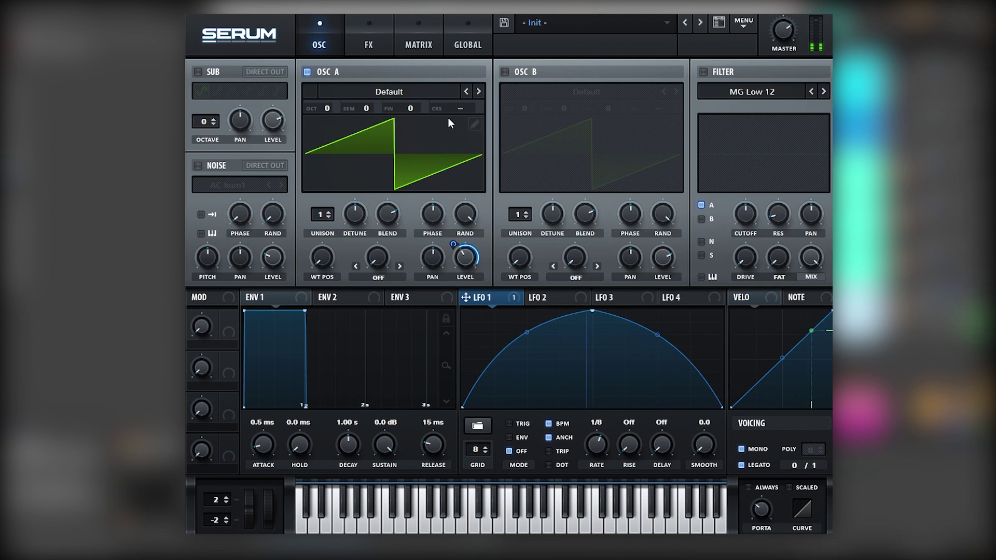
Draw oscillator A's wave as a full-strength fundamental plus a sixth harmonic, then close the editor
{"action": "left_click", "coordinate": [475, 124]}
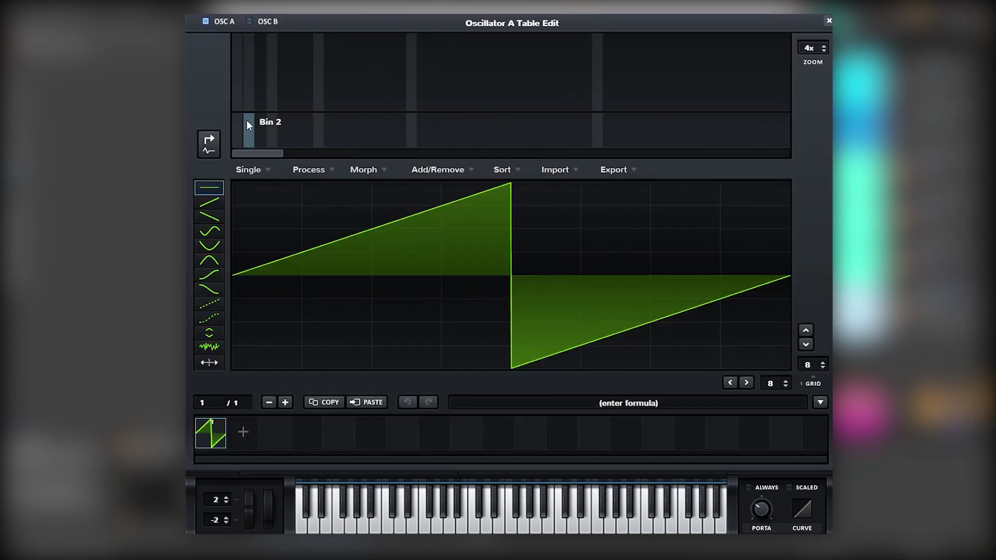
{"action": "left_click_drag", "start_coordinate": [238, 87], "coordinate": [238, 57]}
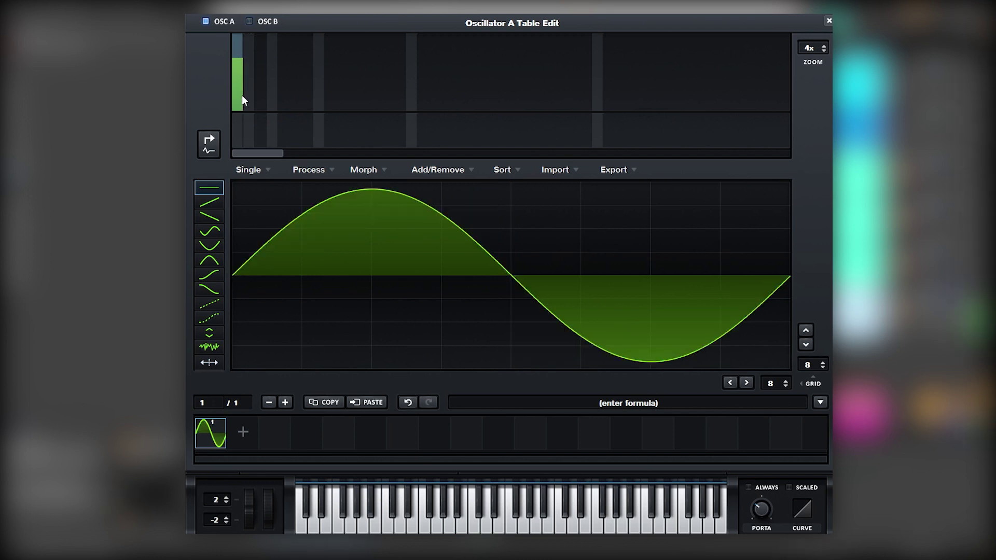
{"action": "left_click_drag", "start_coordinate": [238, 54], "coordinate": [237, 51]}
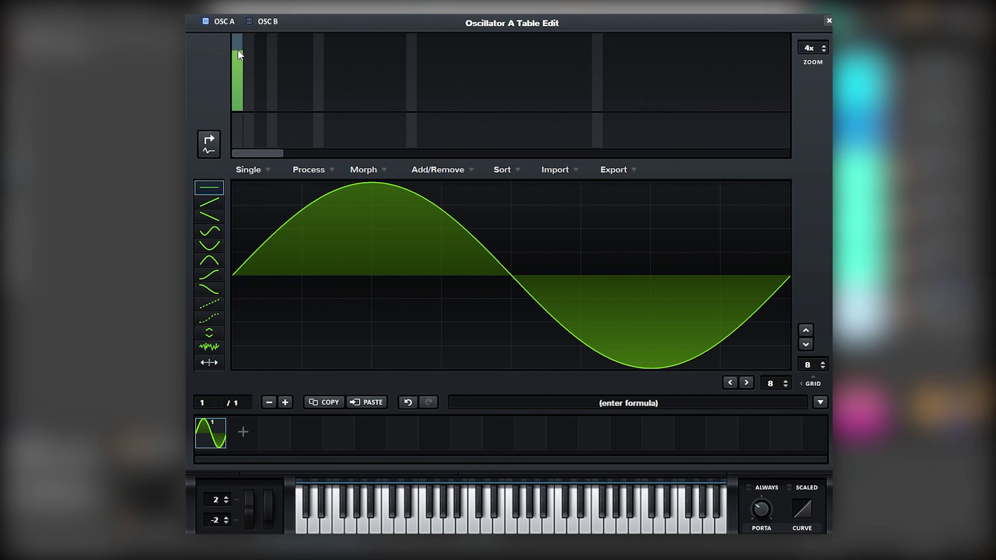
{"action": "left_click", "coordinate": [298, 74]}
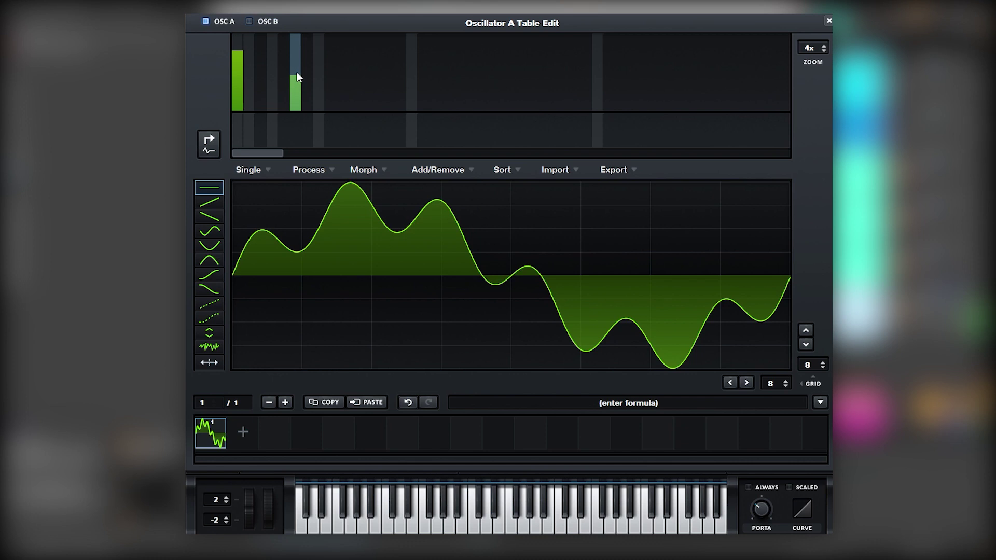
{"action": "left_click", "coordinate": [296, 68]}
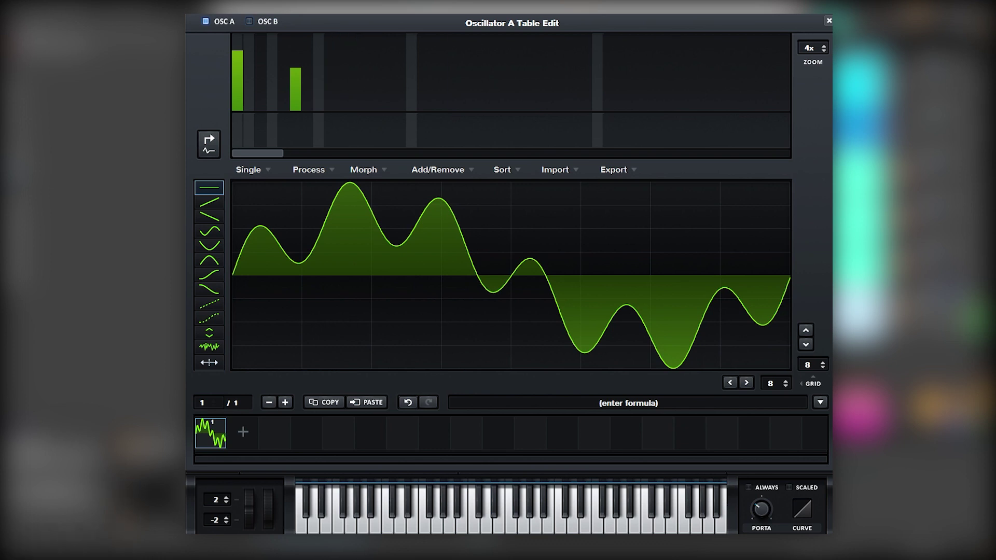
{"action": "left_click", "coordinate": [829, 19]}
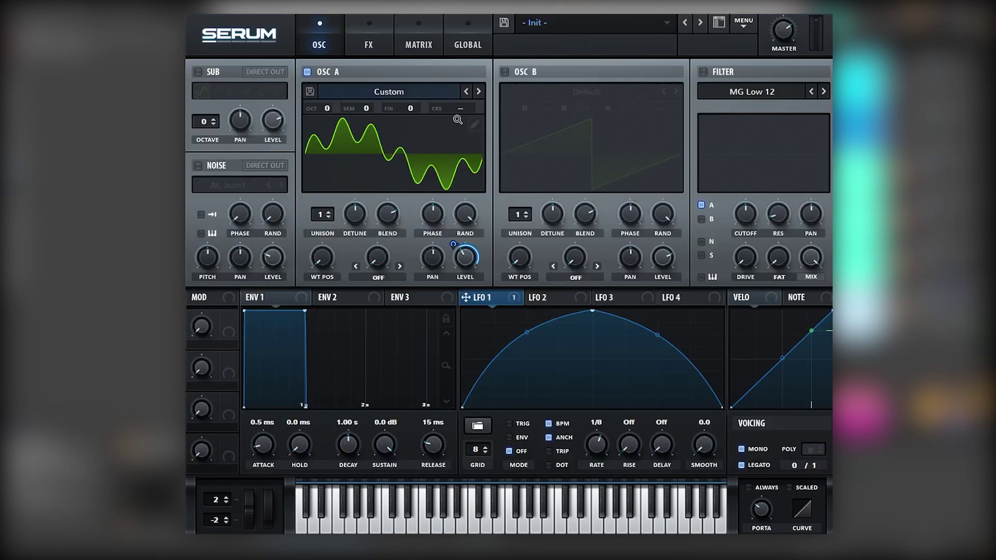
Set oscillator A to 12 unison voices and enable chorus plus SoftClip distortion at about 46% drive
{"action": "left_click_drag", "start_coordinate": [323, 216], "coordinate": [324, 182]}
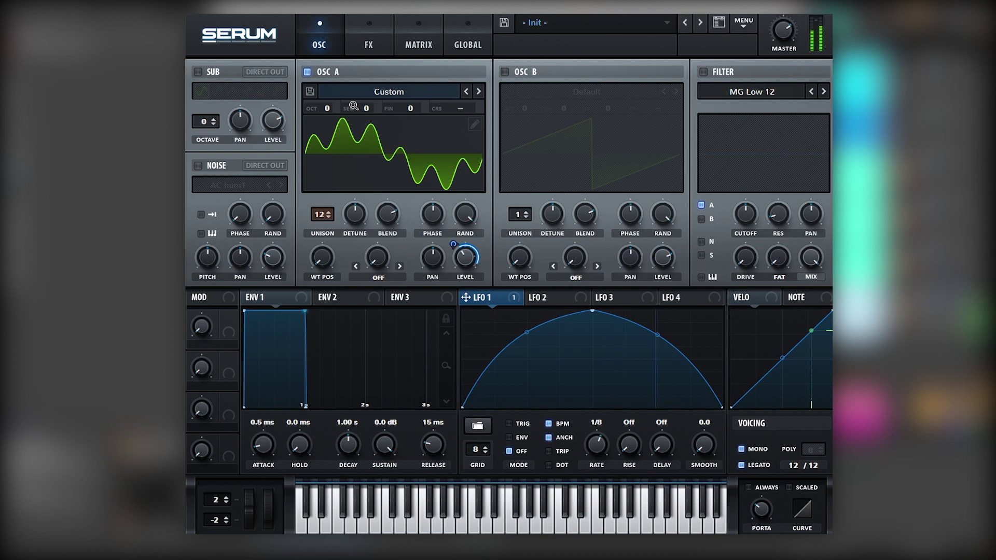
{"action": "left_click", "coordinate": [347, 33]}
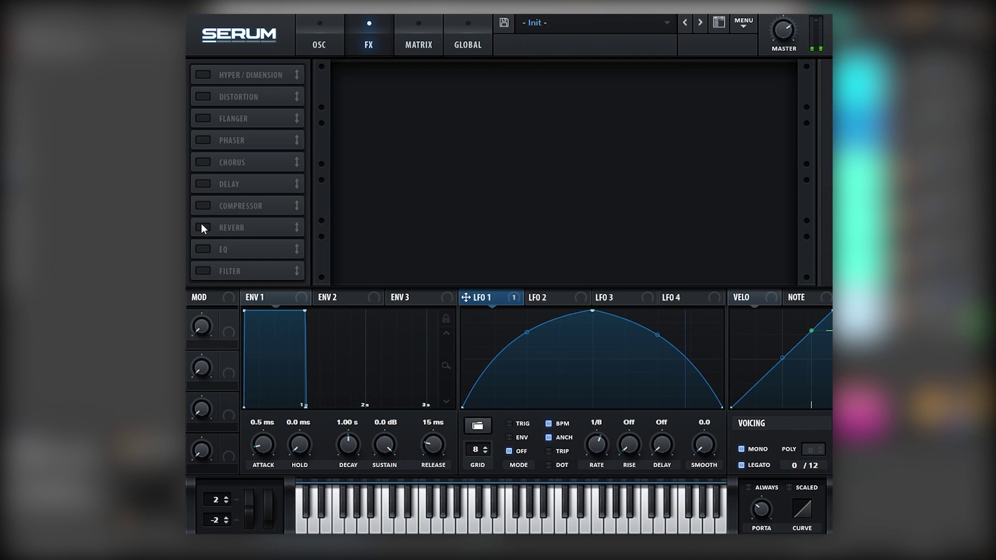
{"action": "left_click", "coordinate": [202, 162]}
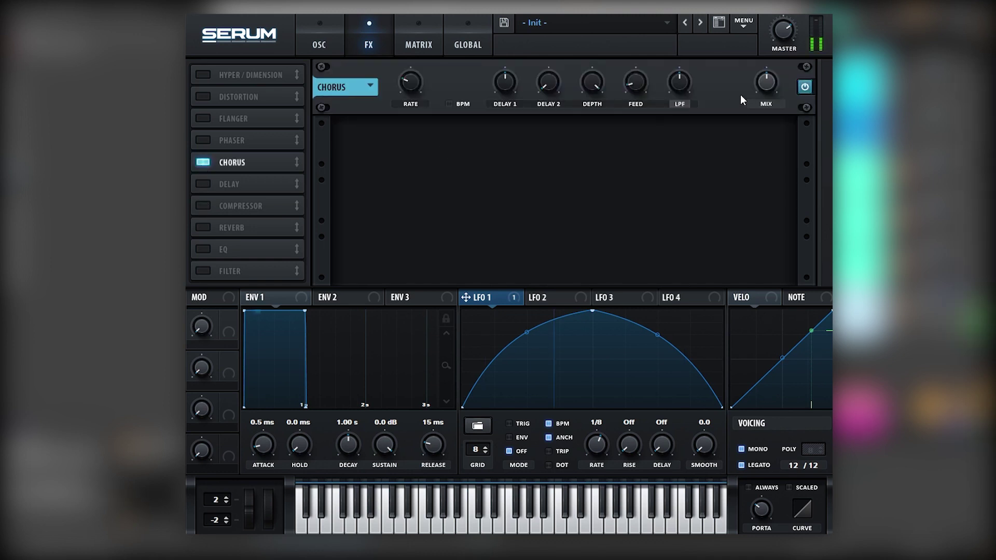
{"action": "left_click", "coordinate": [202, 96]}
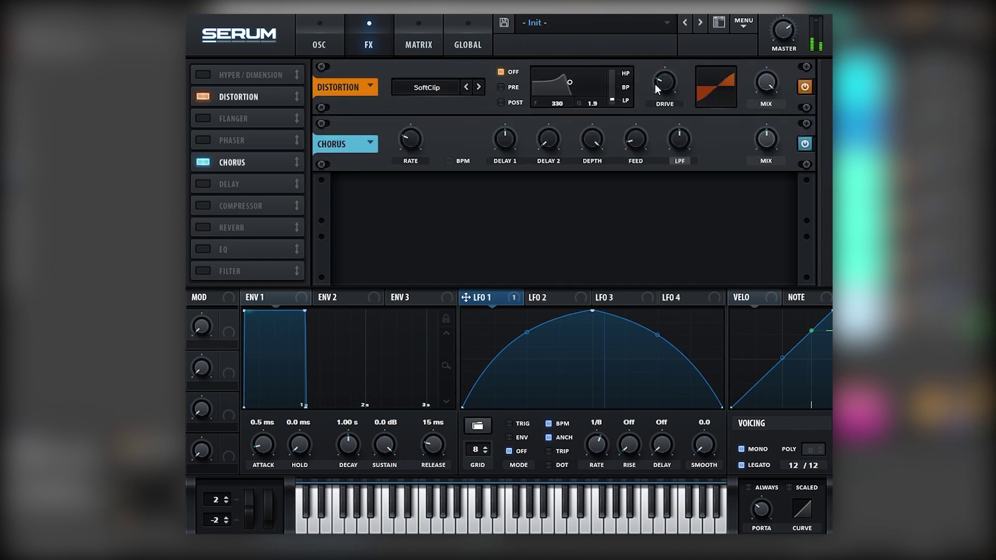
{"action": "mouse_move", "coordinate": [674, 73]}
{"action": "left_click_drag", "start_coordinate": [673, 69], "coordinate": [677, 62]}
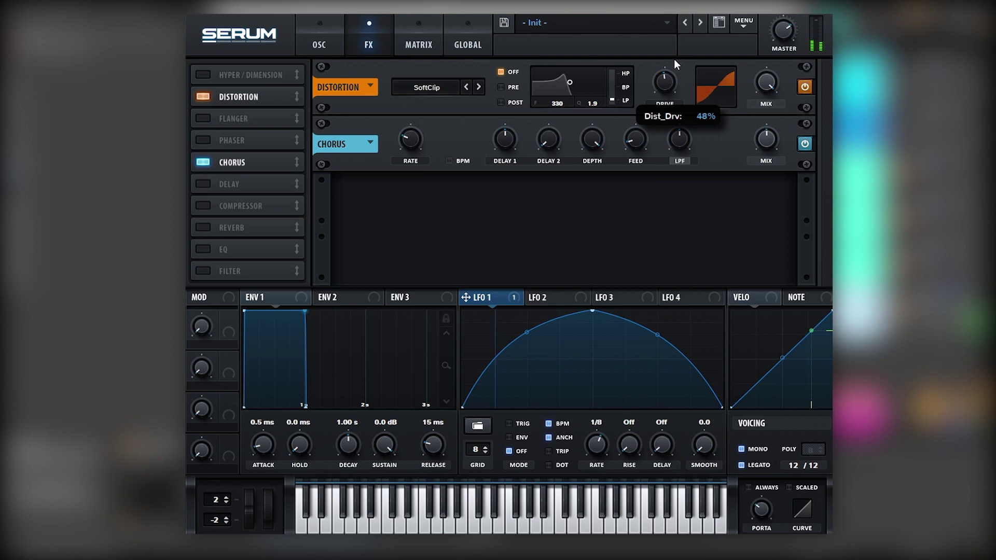
{"action": "left_click", "coordinate": [426, 87]}
{"action": "left_click", "coordinate": [428, 116]}
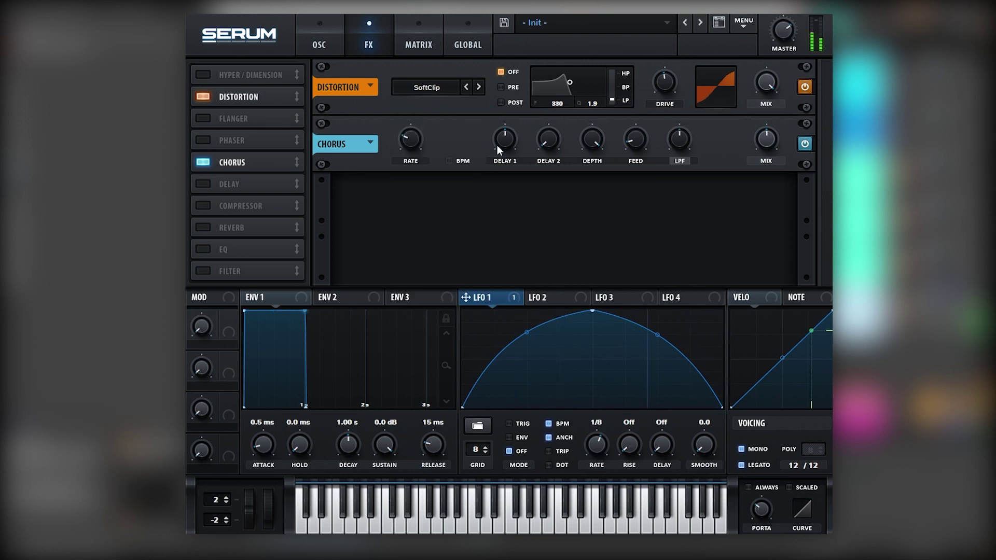
Enable a compressor at 10 dB gain, reverb, and an EQ low cut at 339 Hz
{"action": "left_click", "coordinate": [203, 205]}
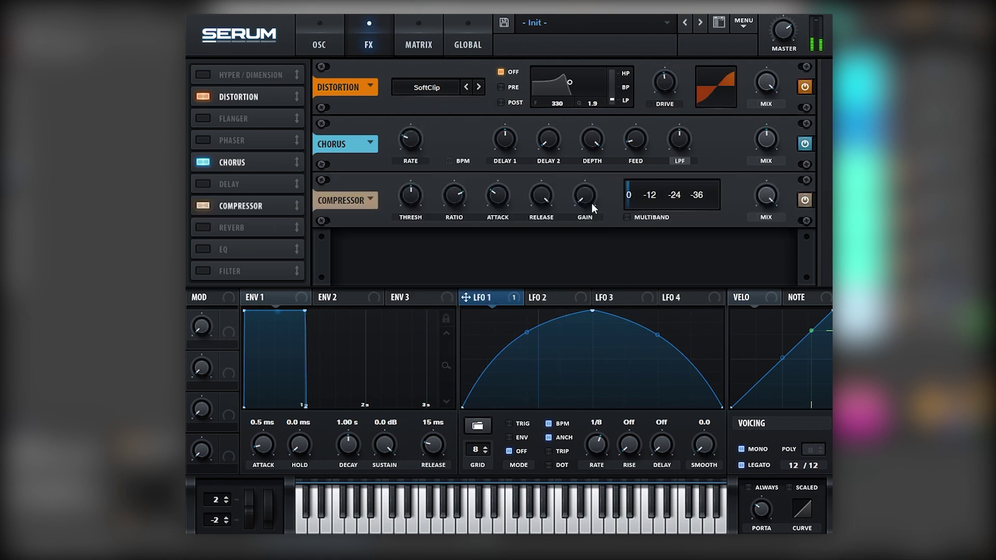
{"action": "left_click_drag", "start_coordinate": [593, 207], "coordinate": [594, 170]}
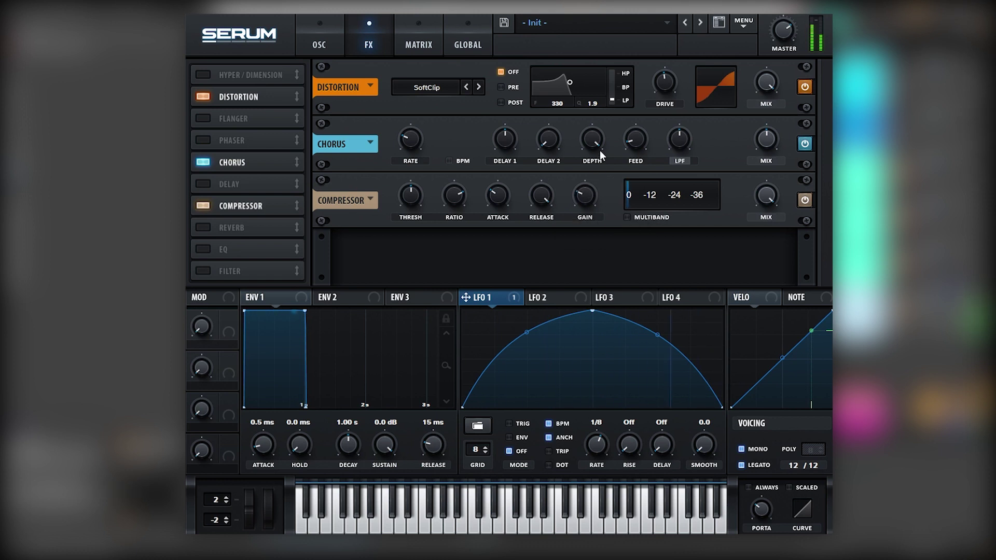
{"action": "left_click", "coordinate": [206, 228]}
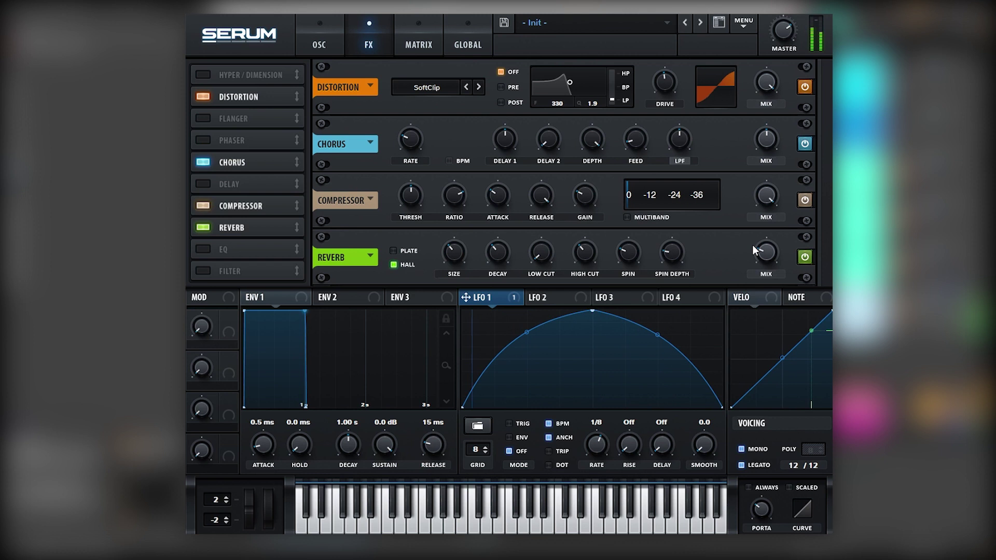
{"action": "left_click", "coordinate": [202, 249]}
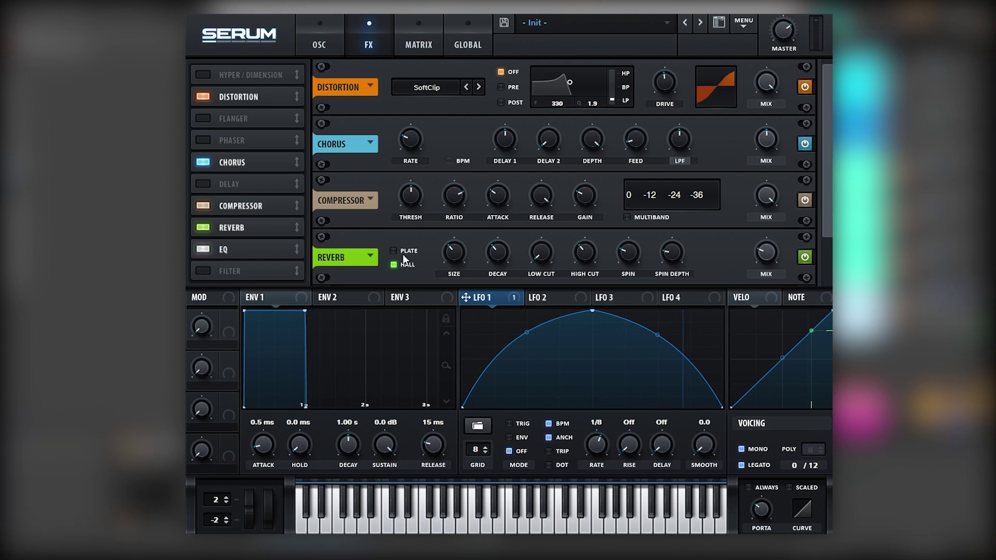
{"action": "left_click", "coordinate": [225, 251]}
{"action": "left_click", "coordinate": [519, 272]}
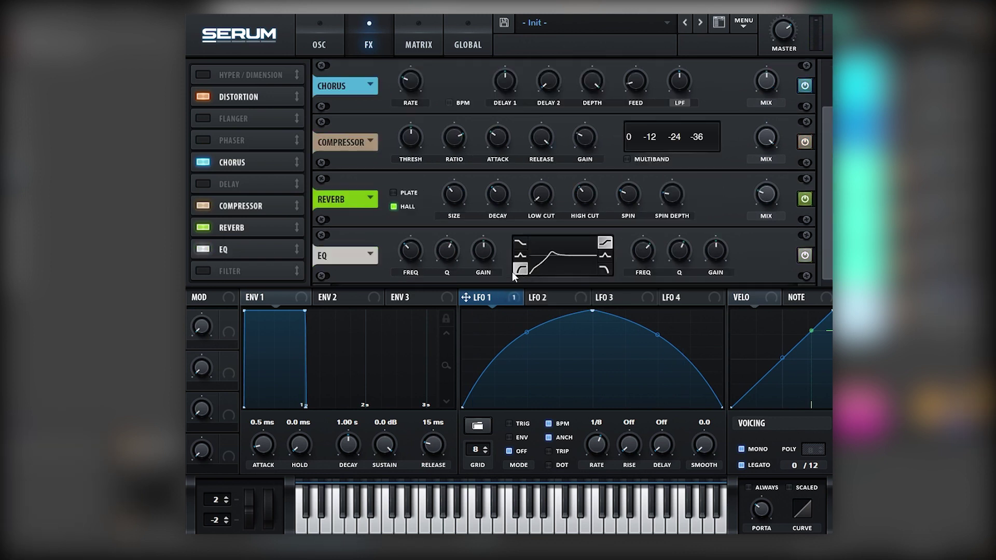
{"action": "mouse_move", "coordinate": [410, 250]}
{"action": "left_mouse_down"}
{"action": "mouse_move", "coordinate": [446, 248]}
{"action": "mouse_move", "coordinate": [405, 252]}
{"action": "left_mouse_up"}
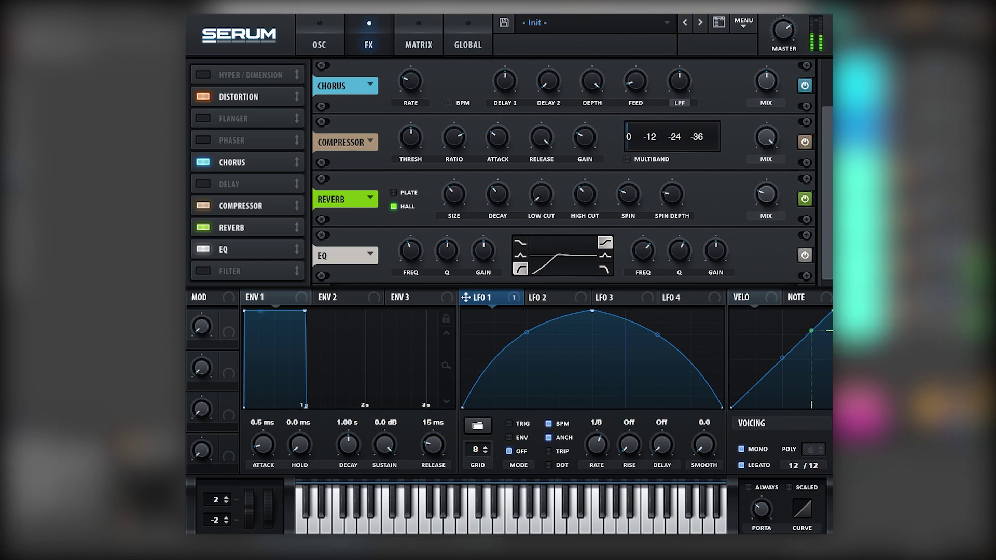
{"action": "left_click", "coordinate": [315, 34]}
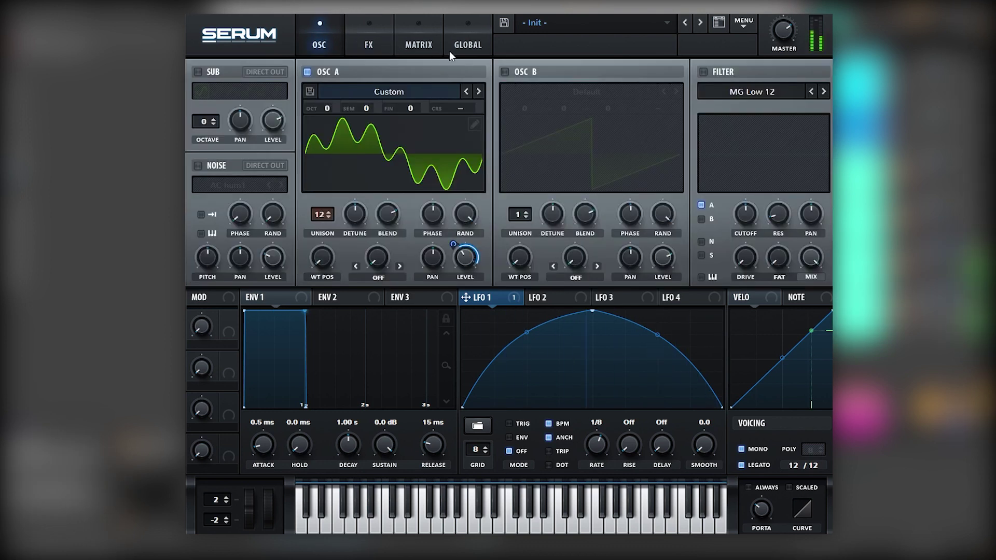